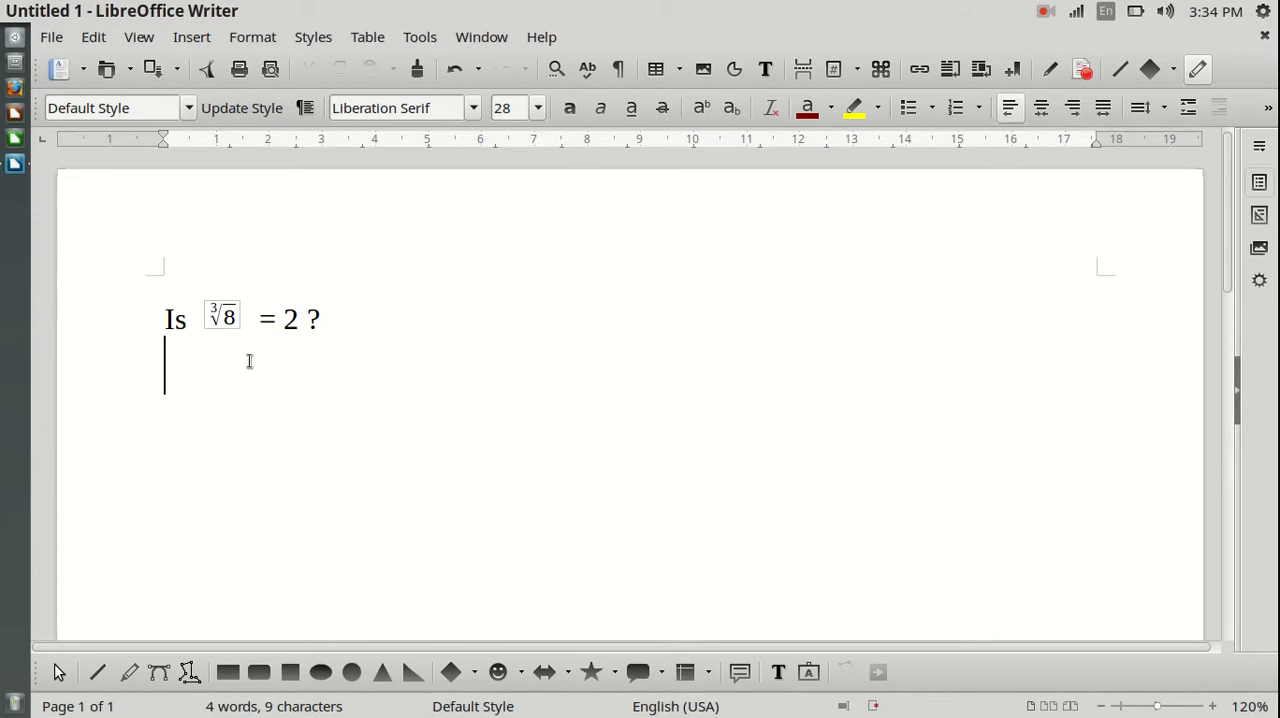
Step: Insert a formula object below the "Is ∛8 = 2 ?" line and add the N-th Root function to it
click(192, 37)
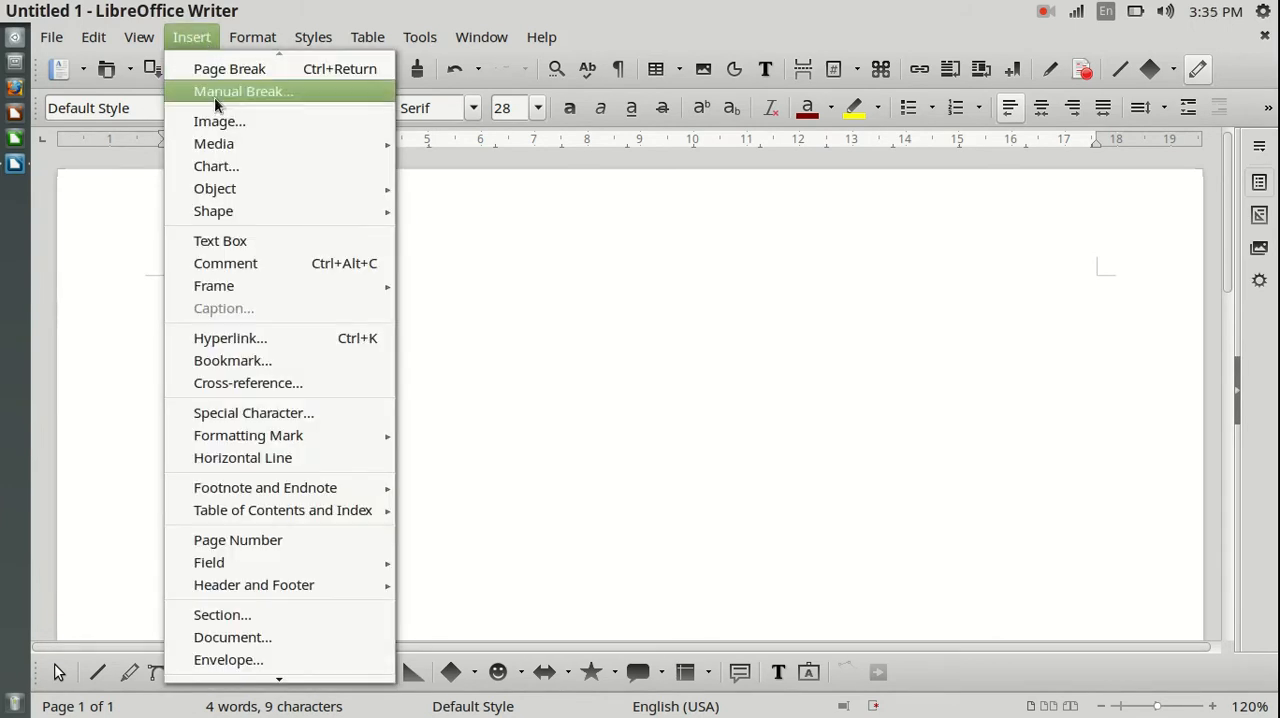
mouse_move(252, 194)
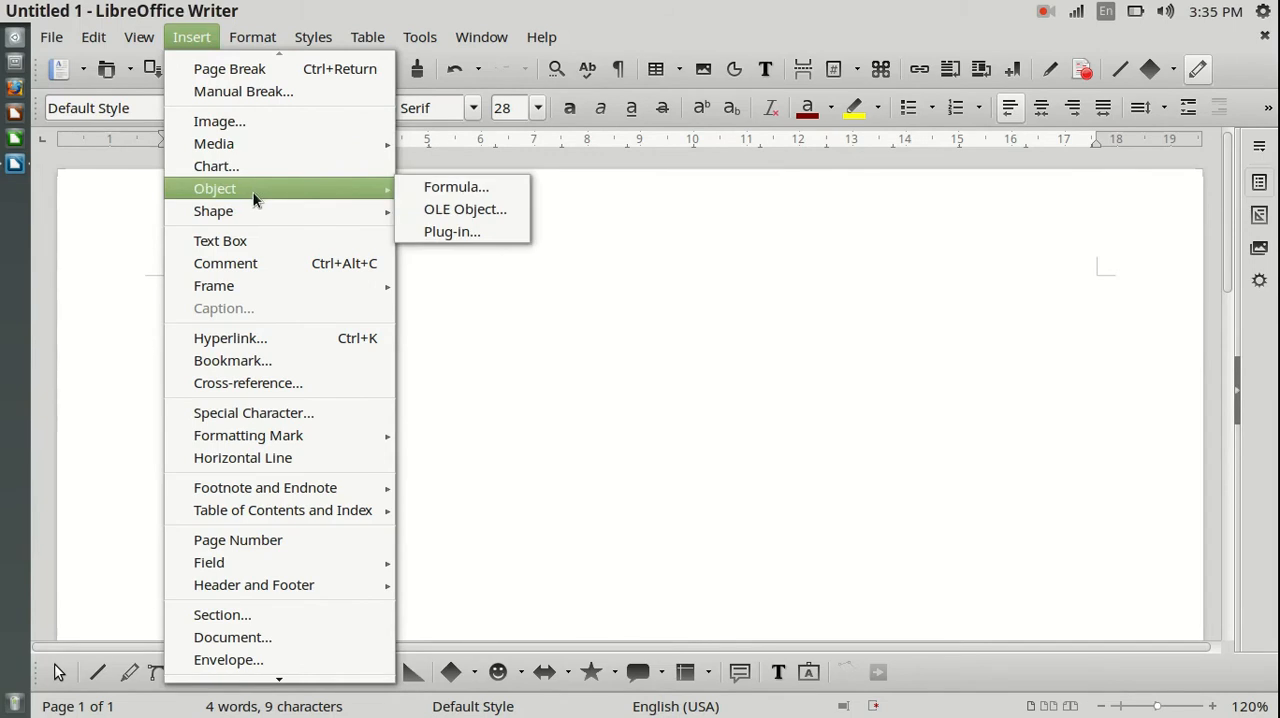
click(418, 188)
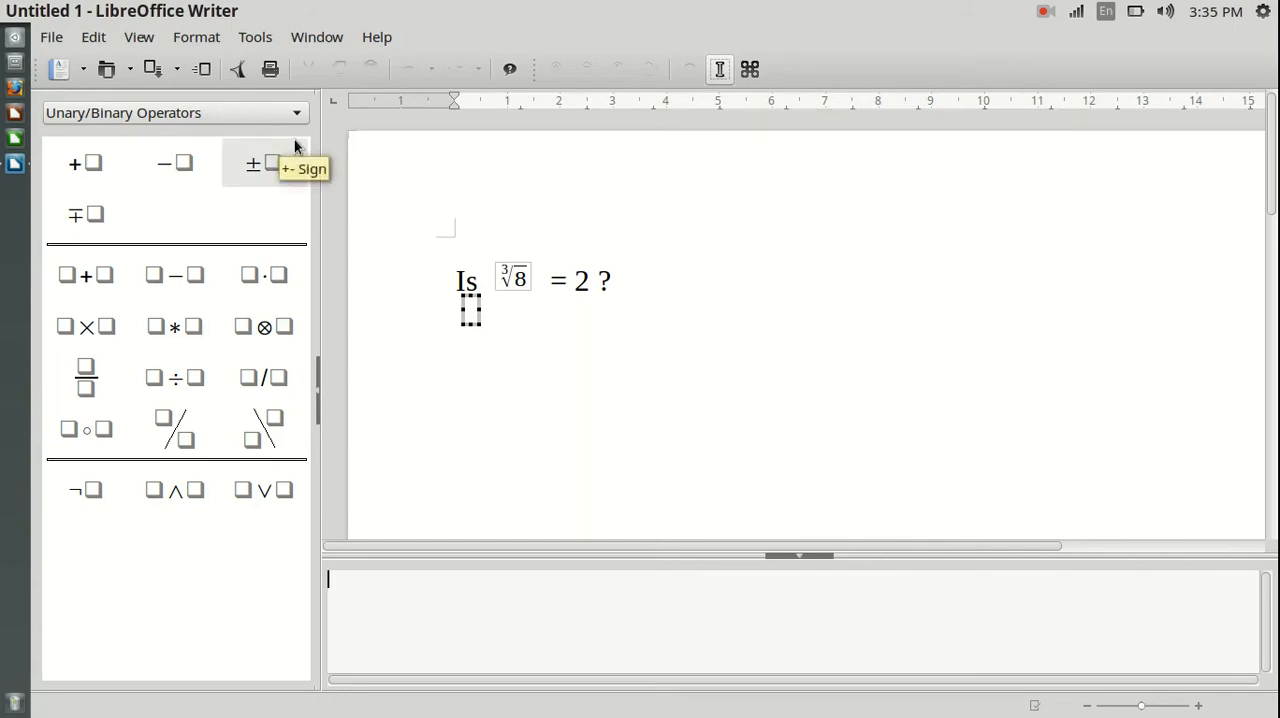
click(225, 113)
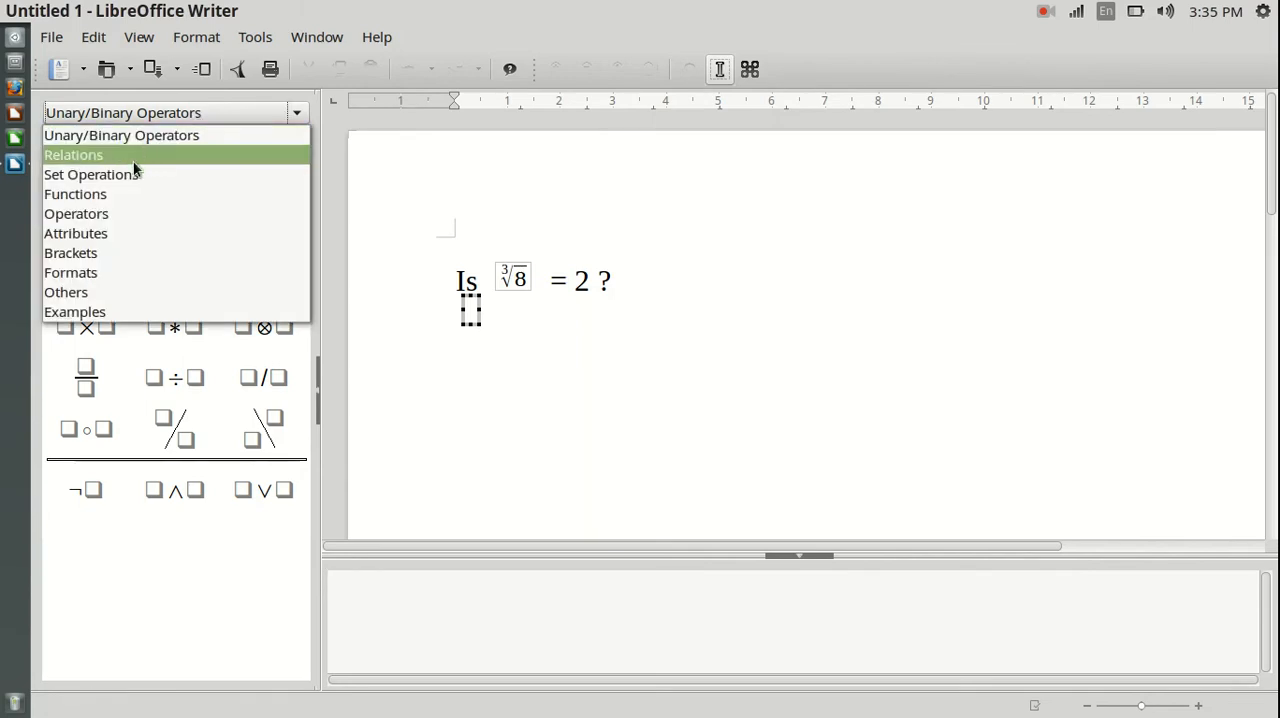
click(104, 199)
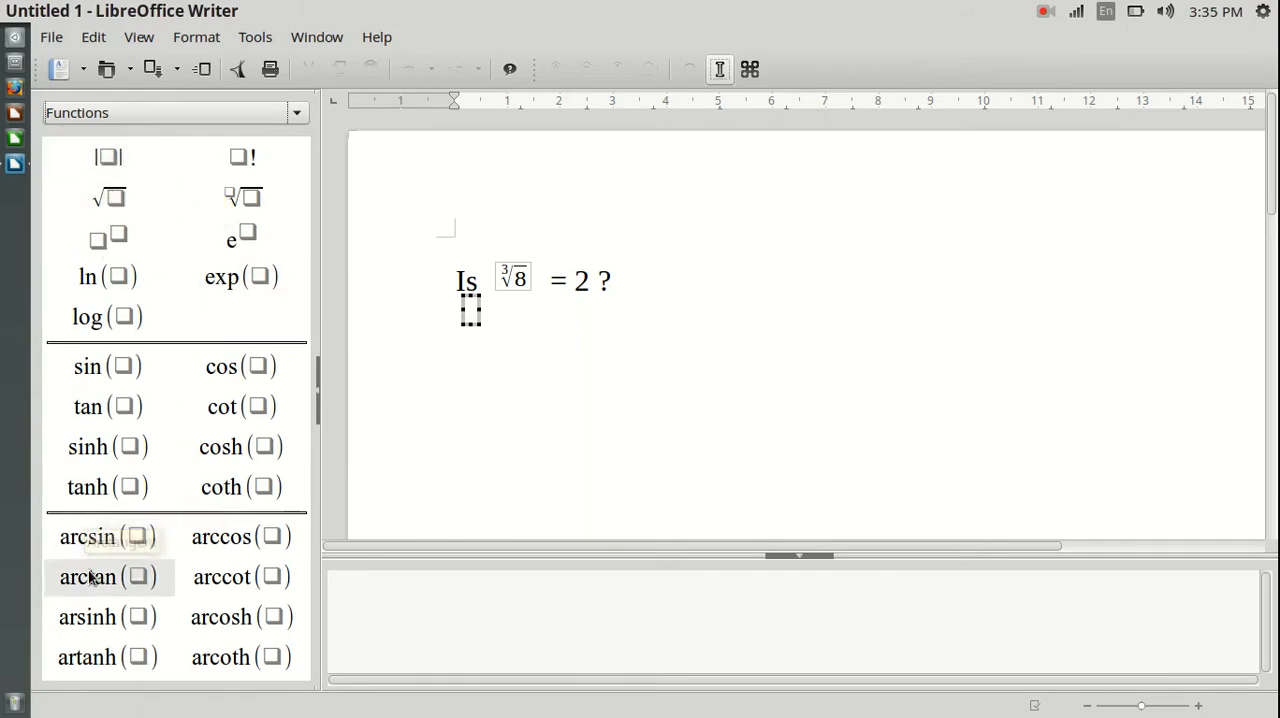
click(246, 199)
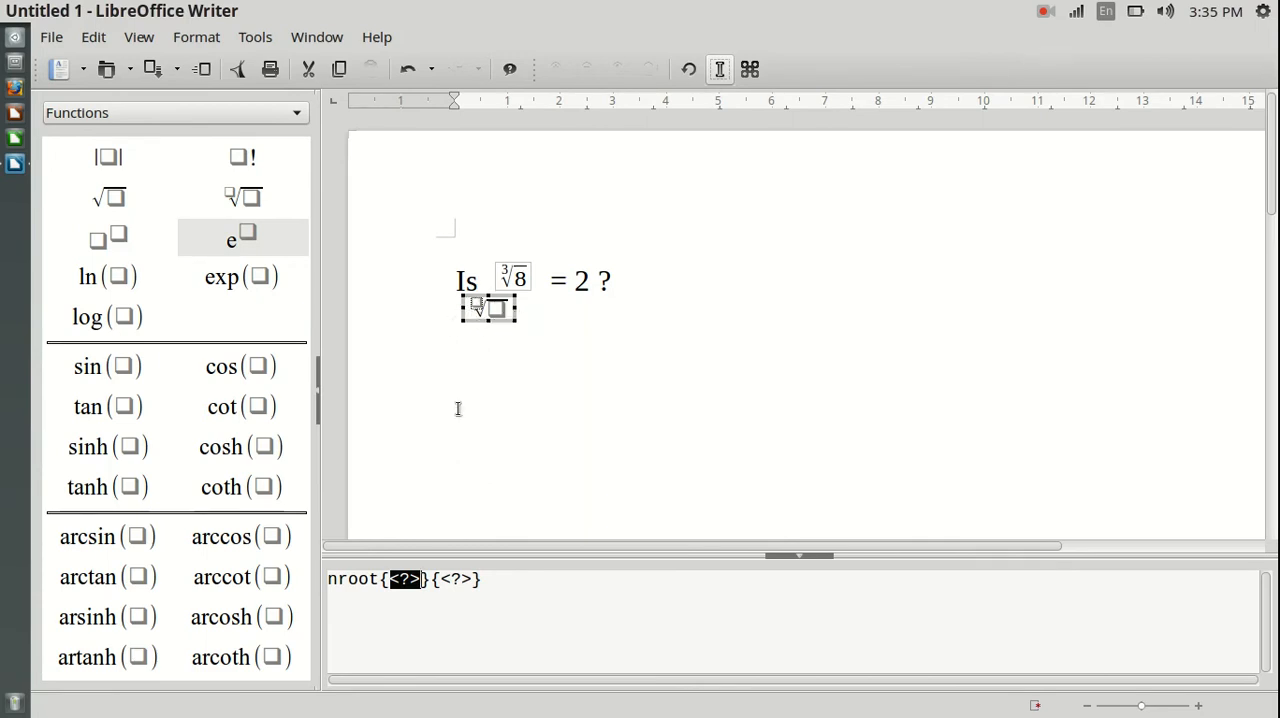
Step: Fill the root placeholders with index 3 and radicand 8, giving nroot{3}{8}, and return to the document
click(558, 588)
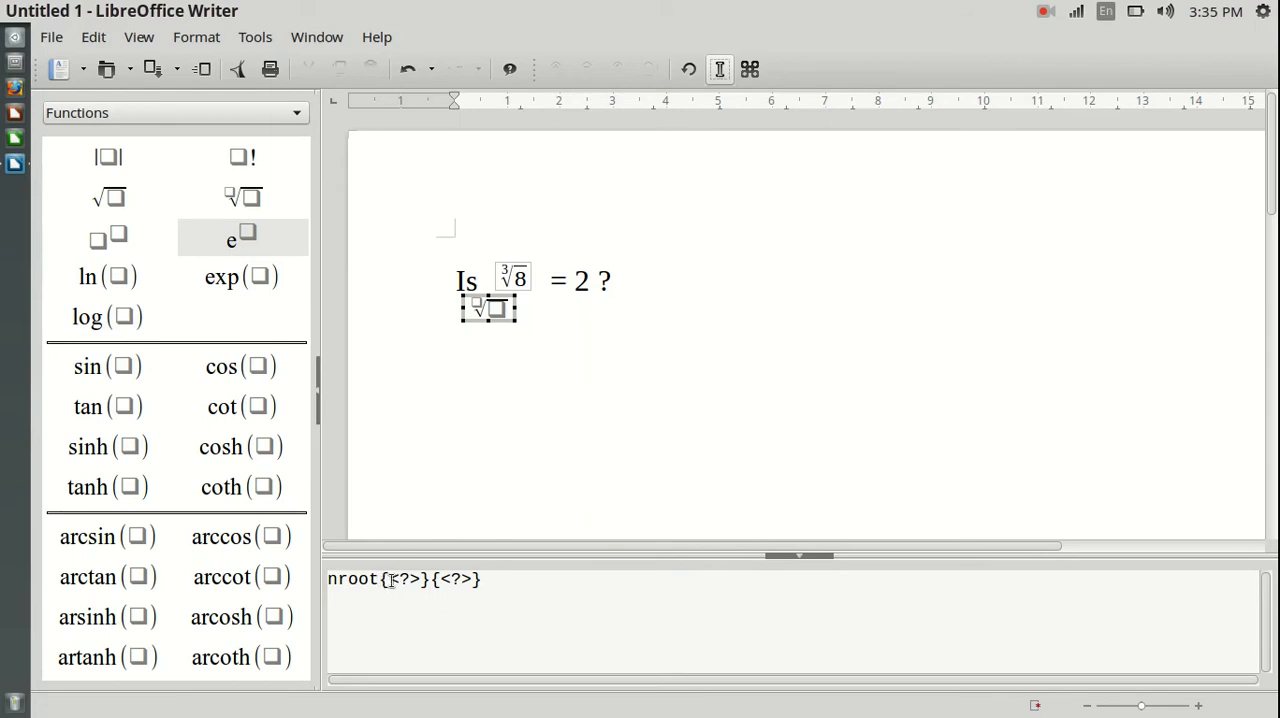
drag(389, 579, 476, 579)
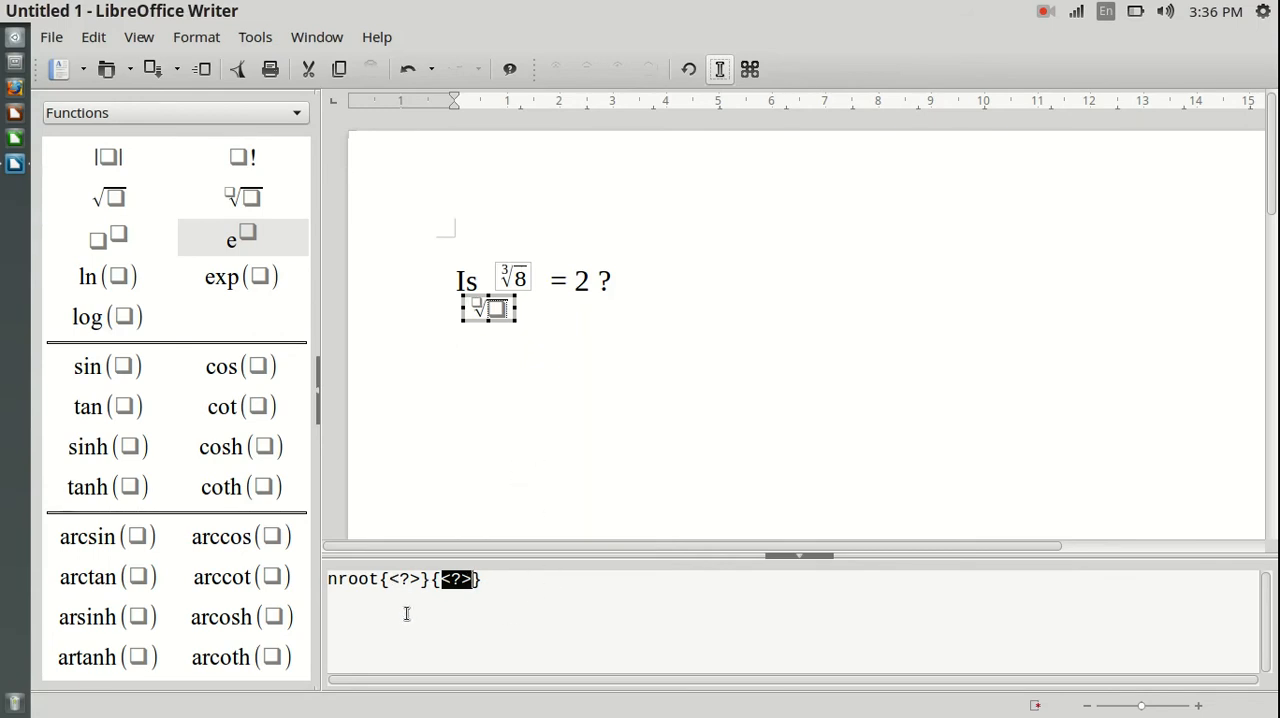
click(391, 579)
drag(391, 579, 418, 579)
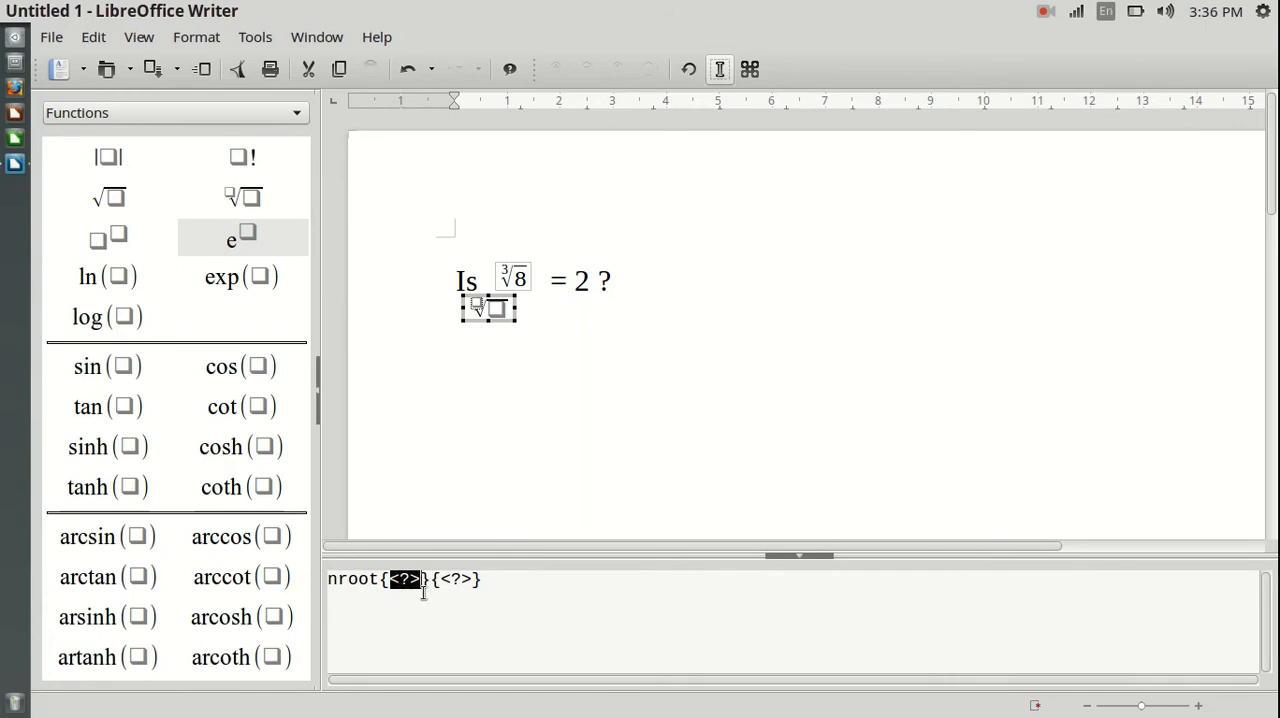
text(3)
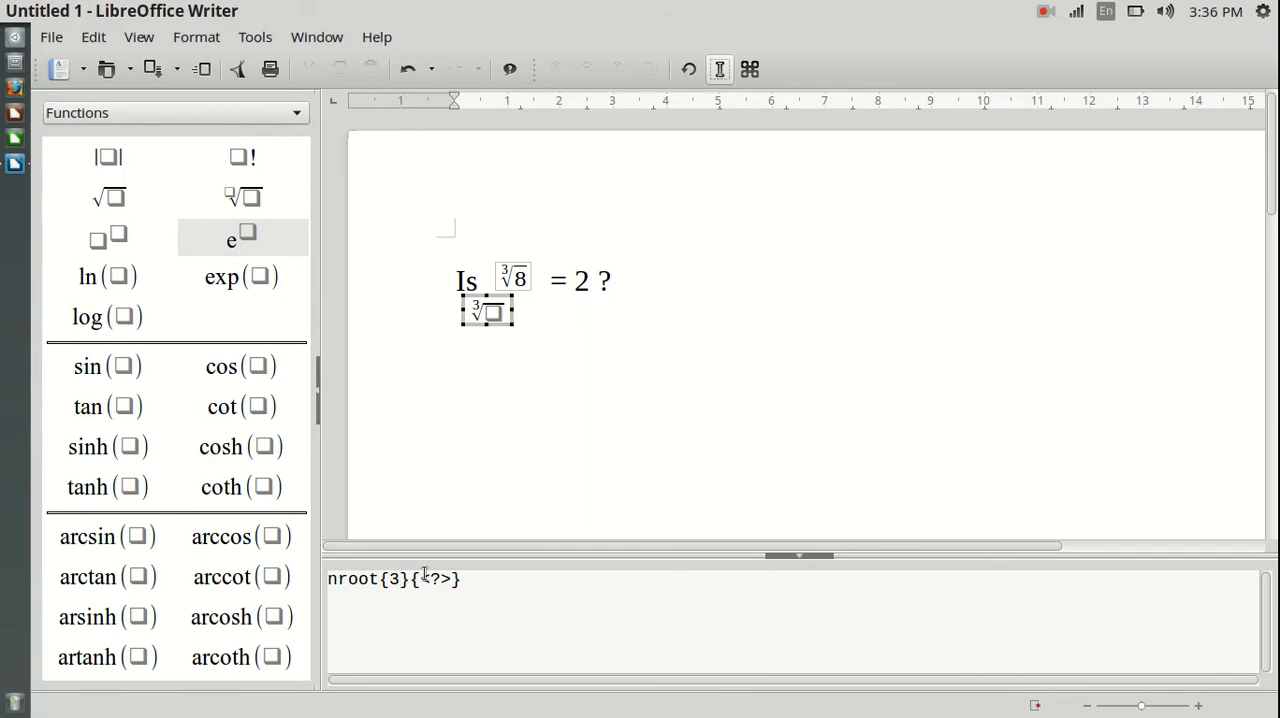
key(BackSpace)
text(6)
drag(422, 580, 454, 580)
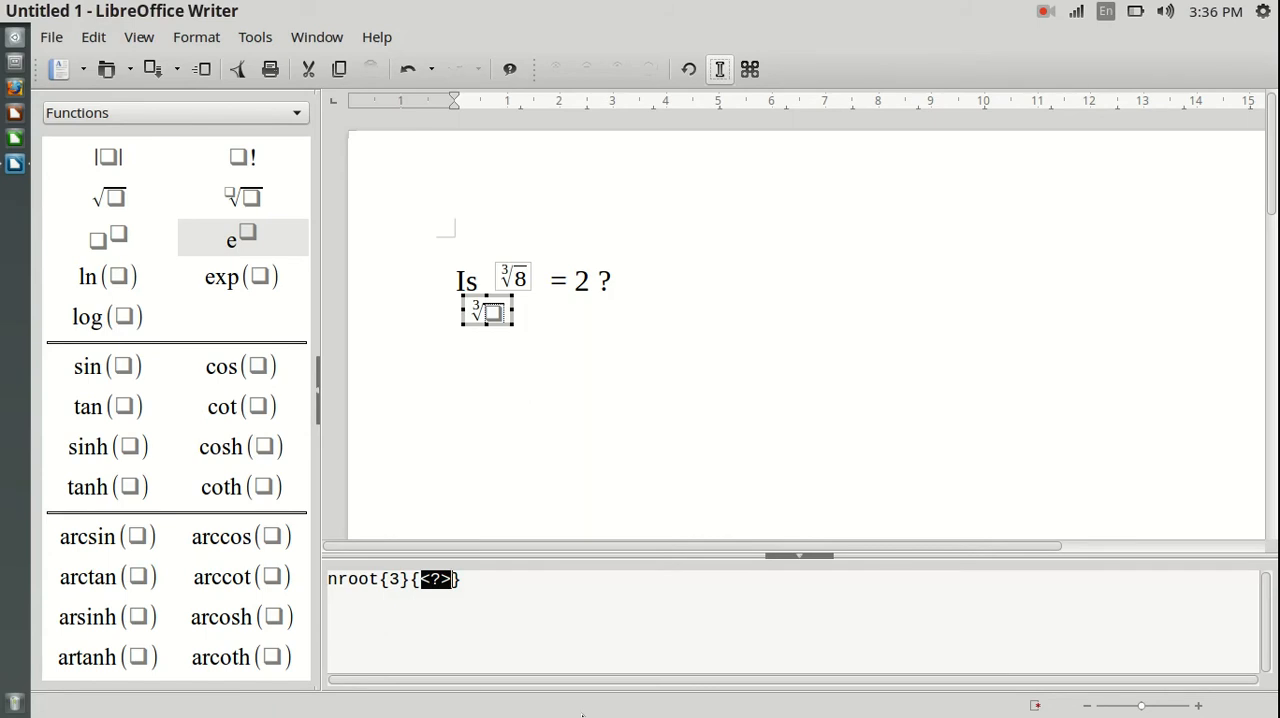
text(8)
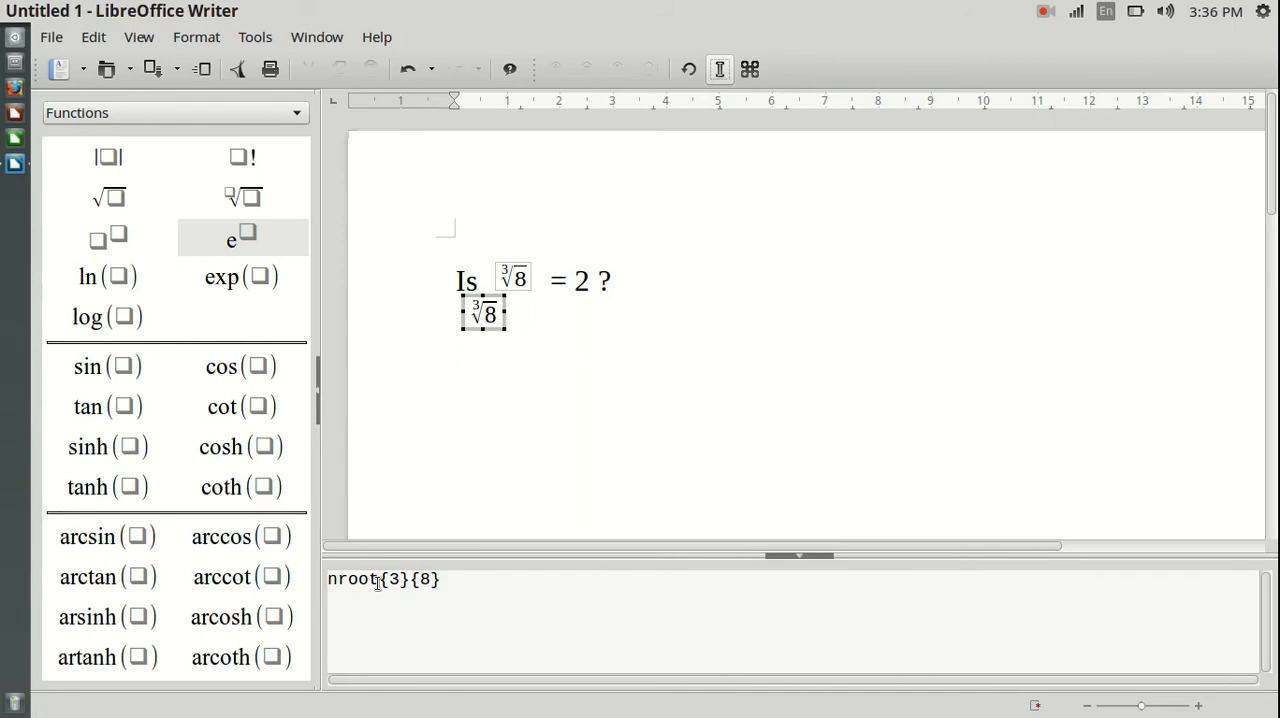
key(Escape)
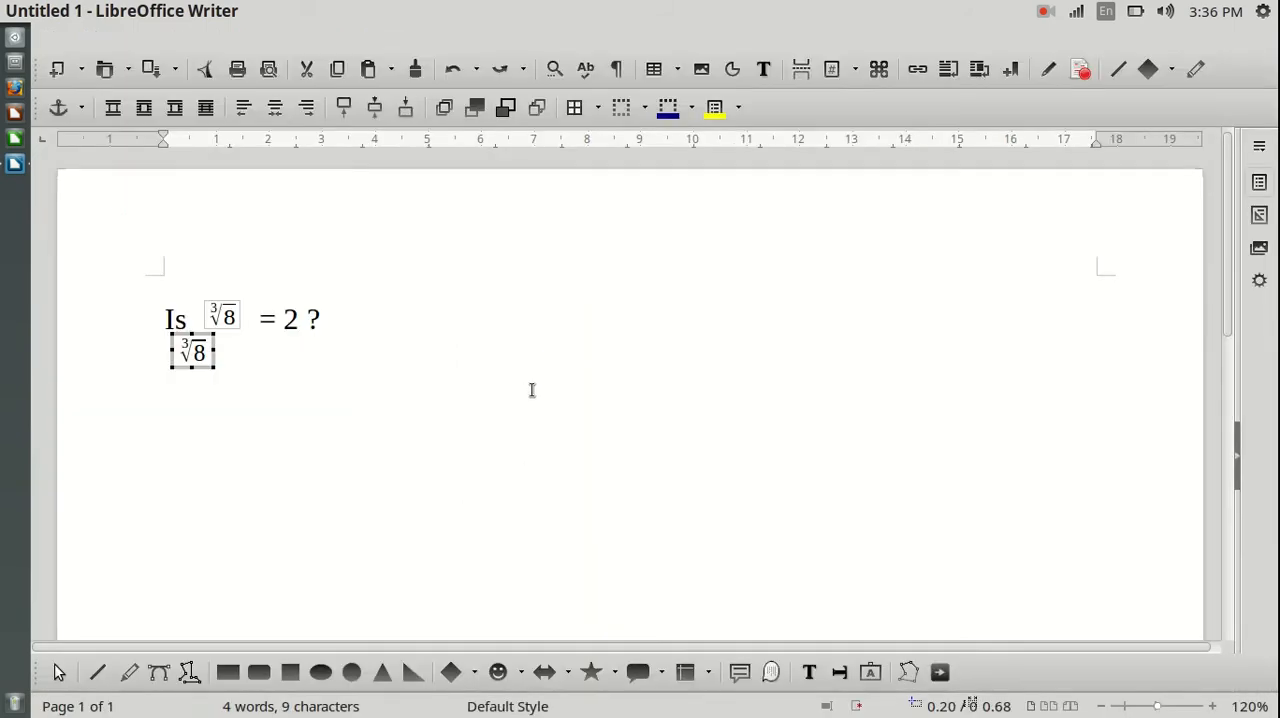
click(341, 378)
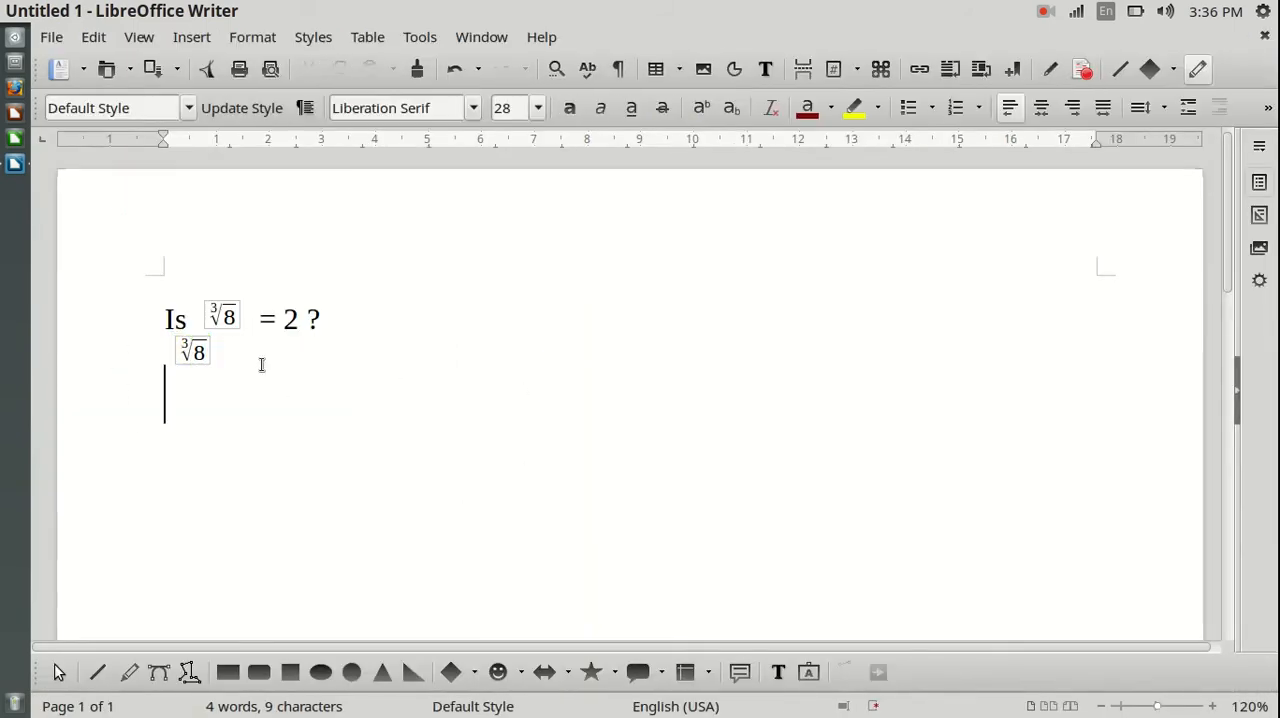
Step: Edit the lower root formula to nroot{6}{12}, the sixth root of 12, and leave the formula editor
double_click(195, 354)
double_click(395, 580)
text(6)
drag(431, 580, 421, 580)
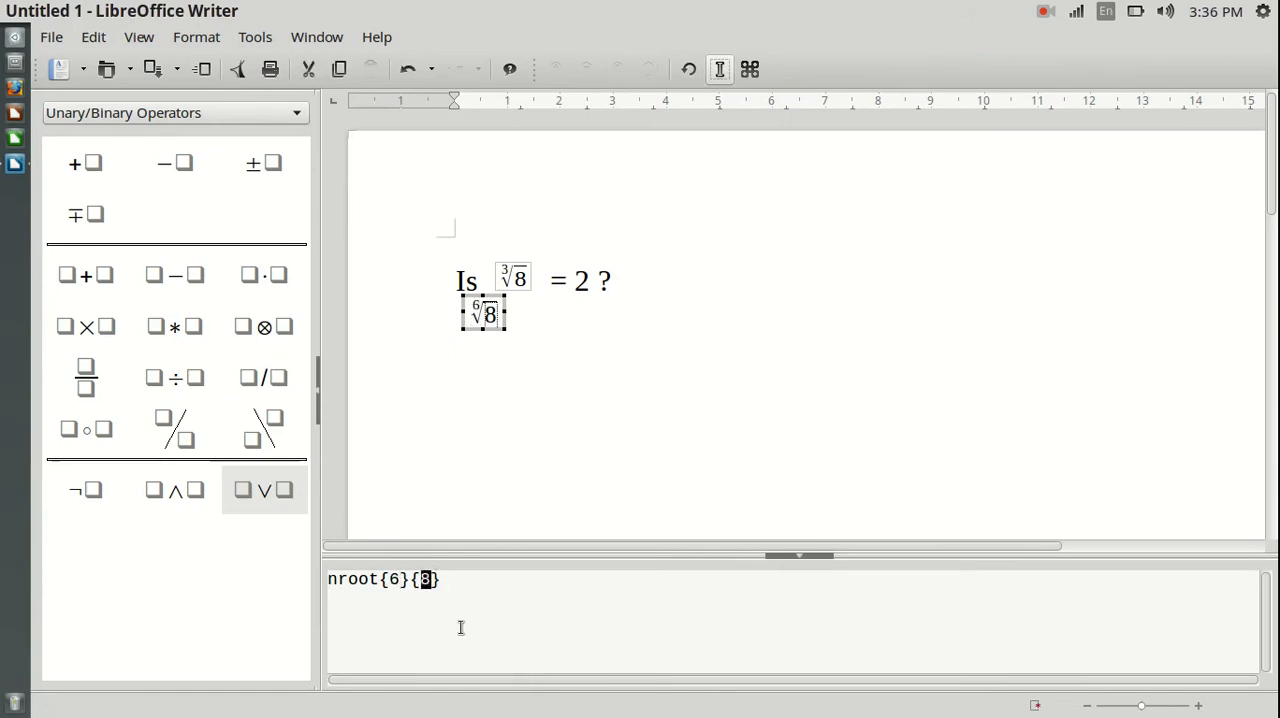
text(12)
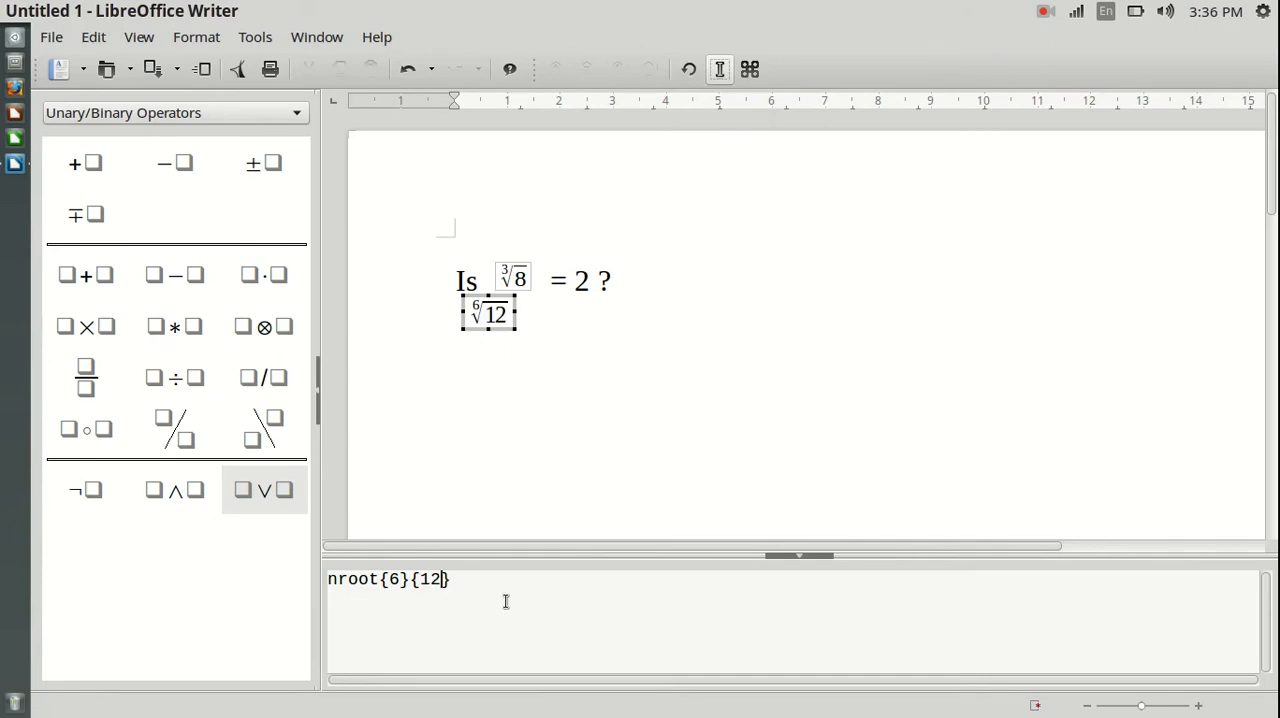
click(675, 438)
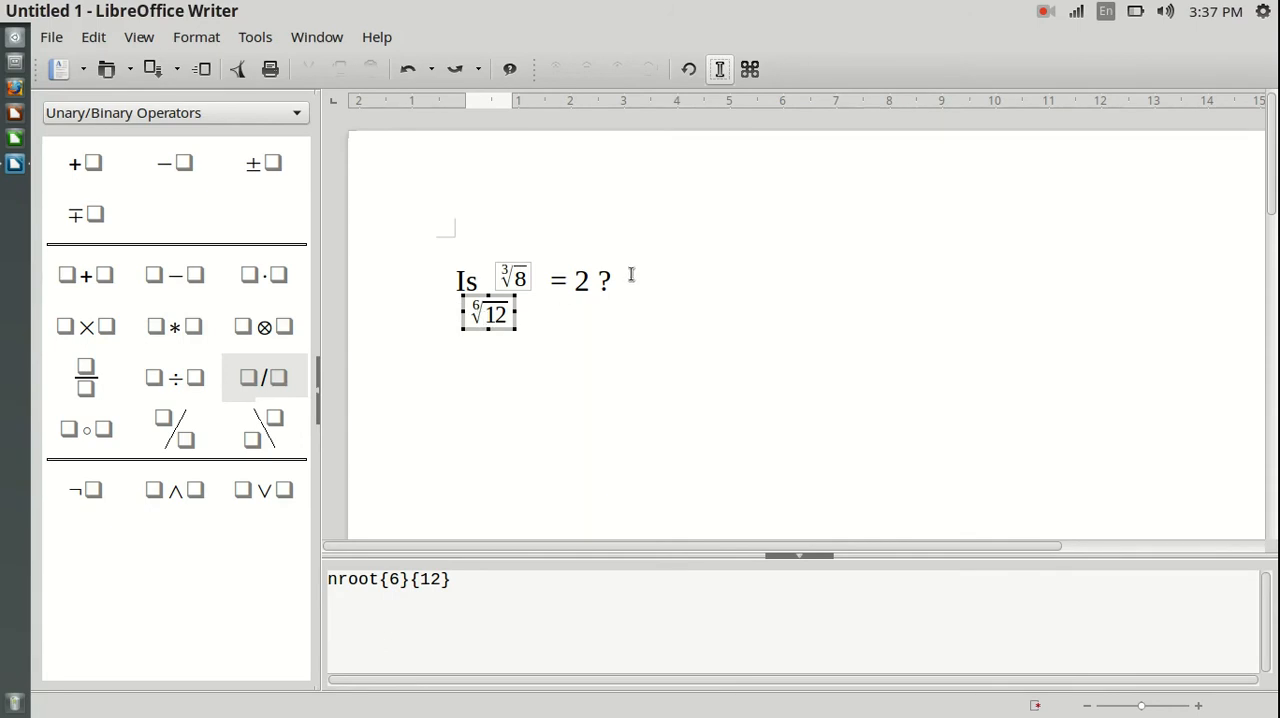
key(Escape)
Step: Delete the whole "Is ∛8 = 2 ?" line above the remaining formula
drag(347, 320, 163, 312)
key(Delete)
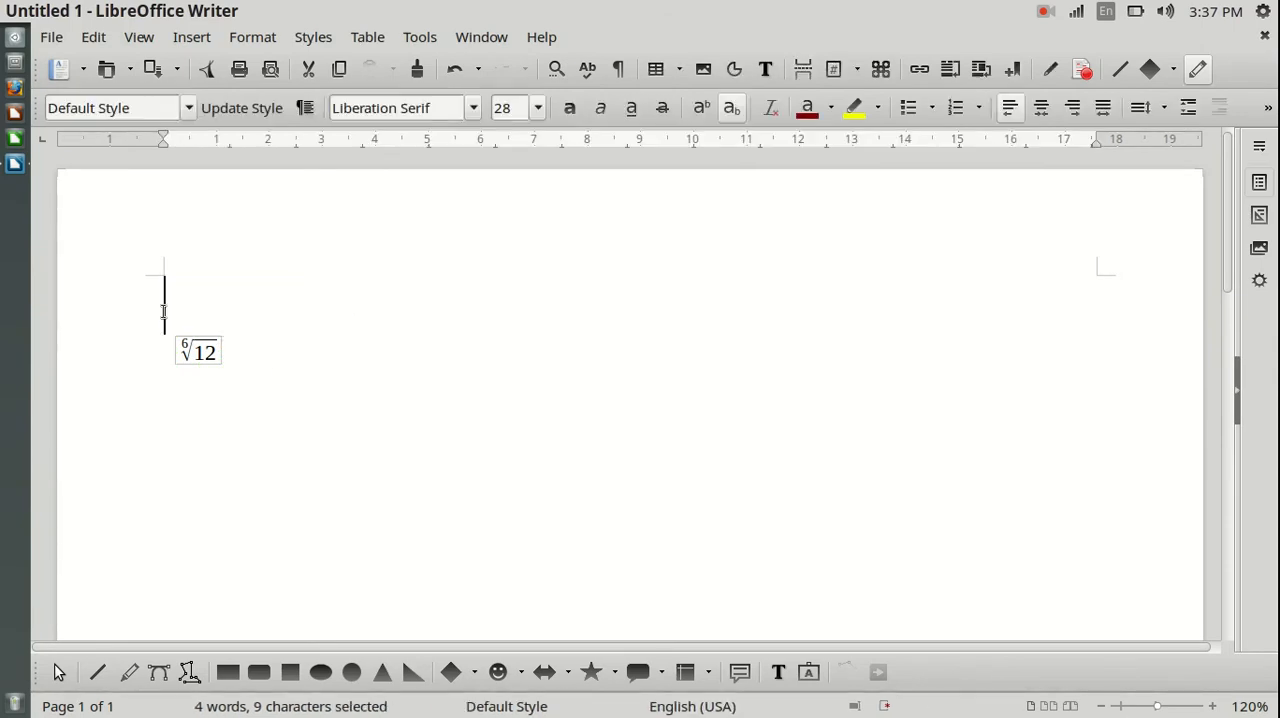
click(340, 437)
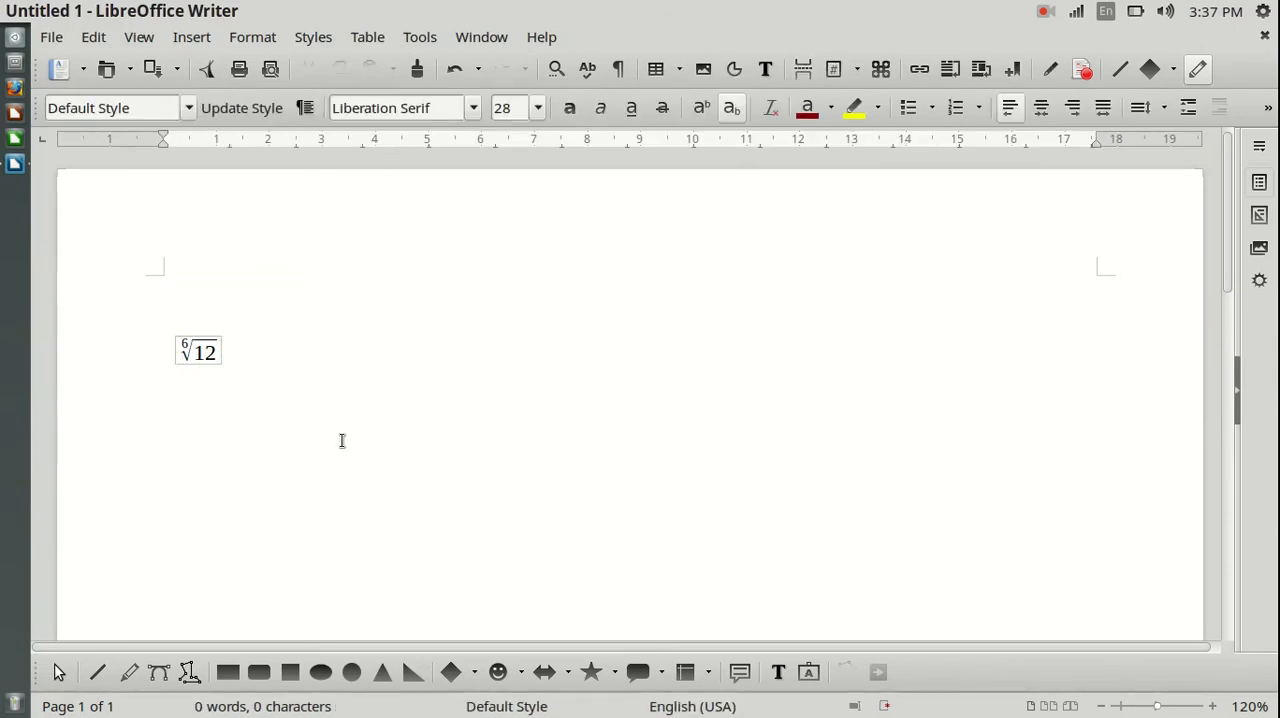
Step: Change the remaining formula's root index to 3 and its radicand to 8, and return to the document text
click(199, 352)
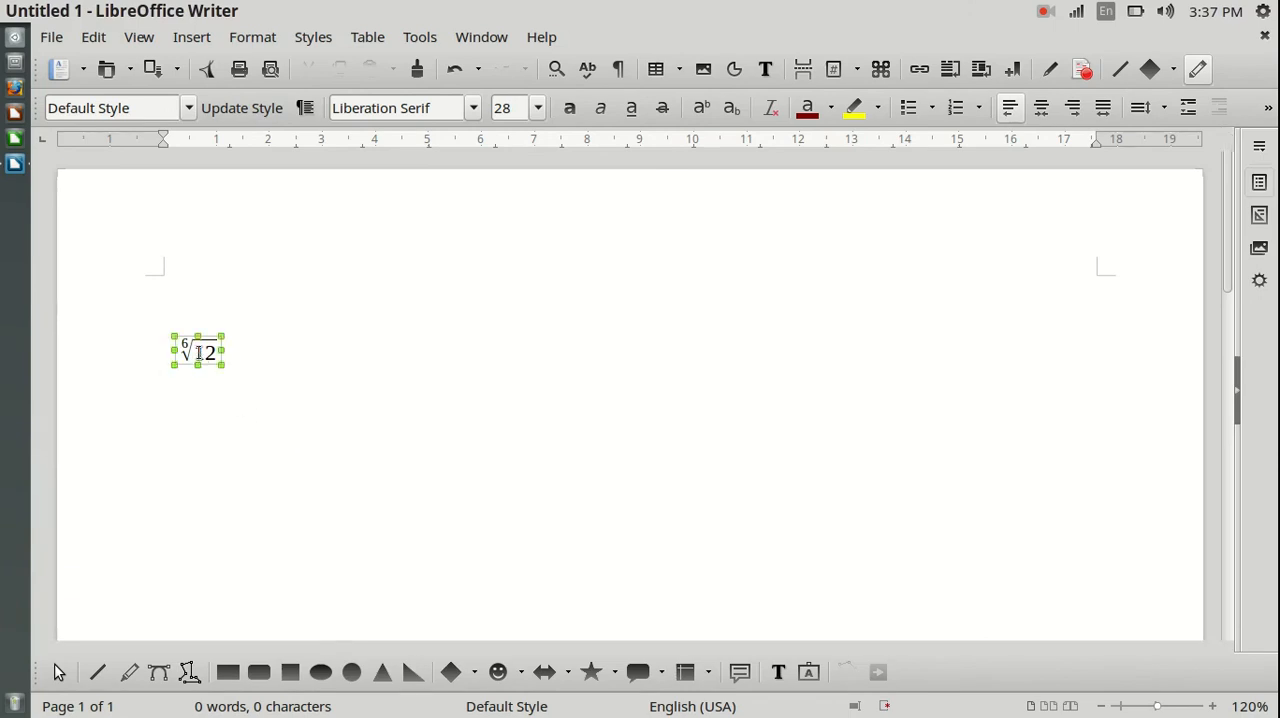
double_click(199, 352)
double_click(396, 579)
click(492, 614)
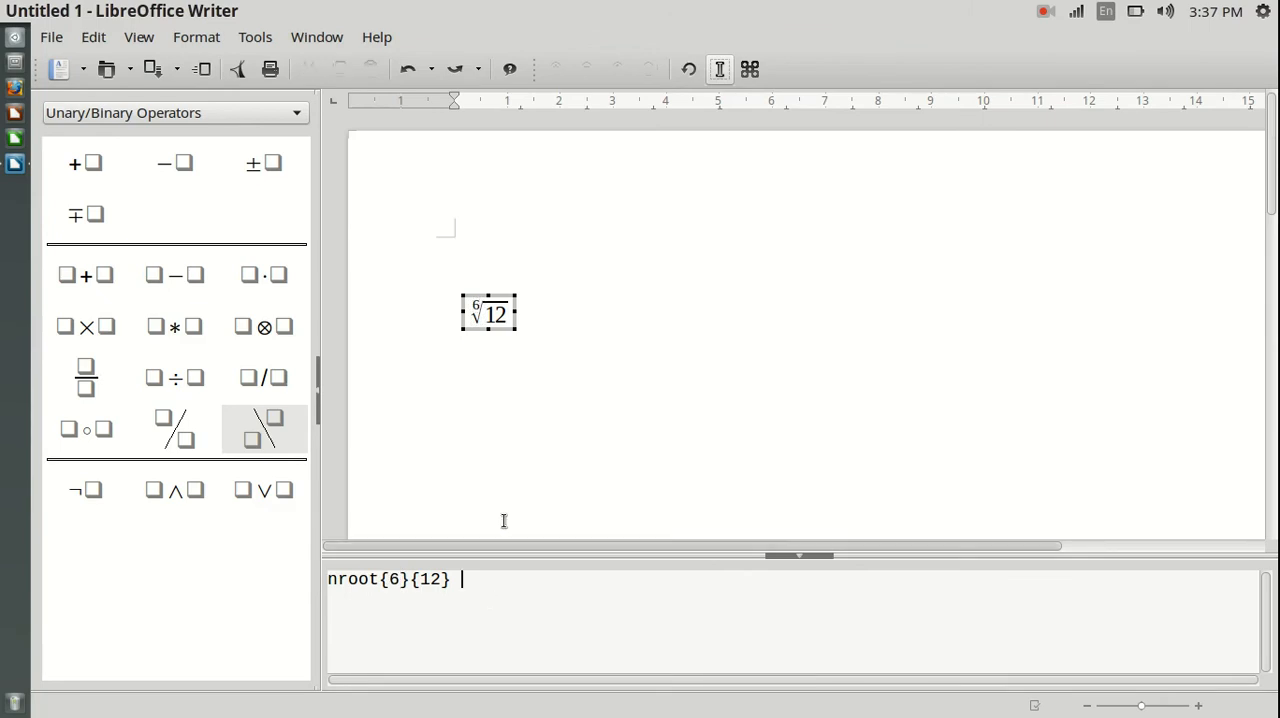
click(477, 312)
click(497, 322)
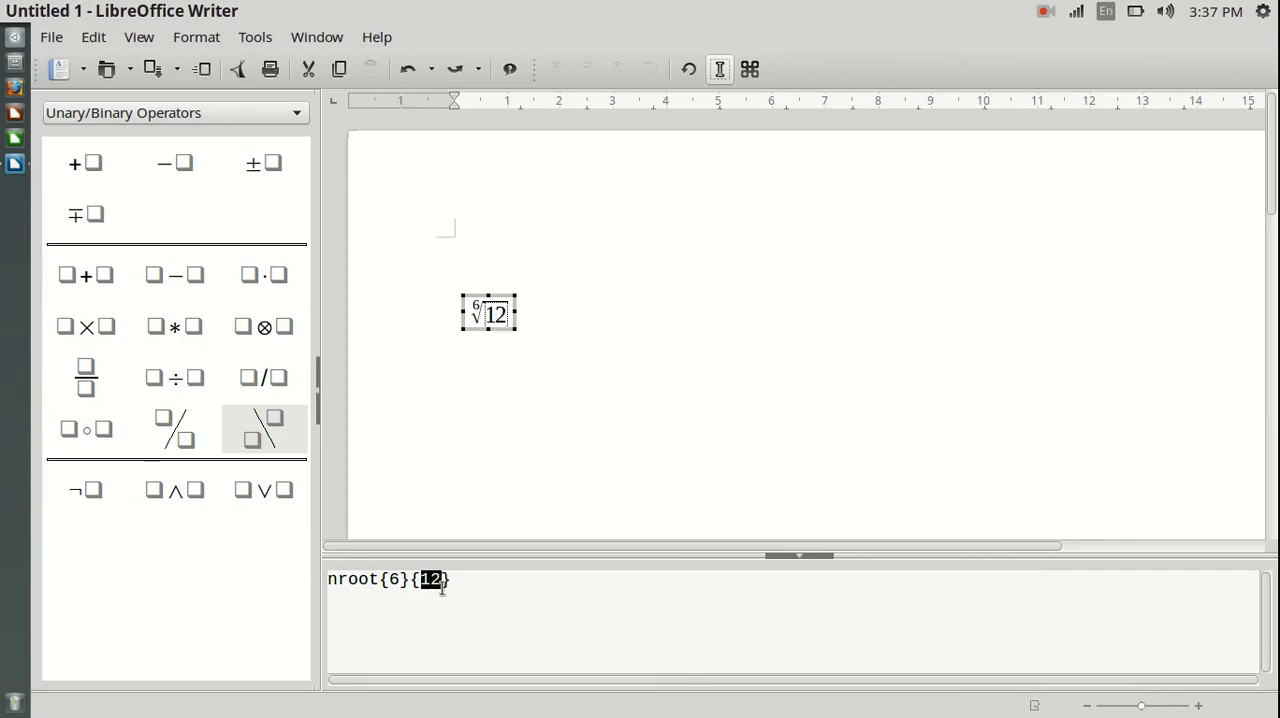
click(477, 313)
text(3)
click(501, 319)
text(8)
click(519, 347)
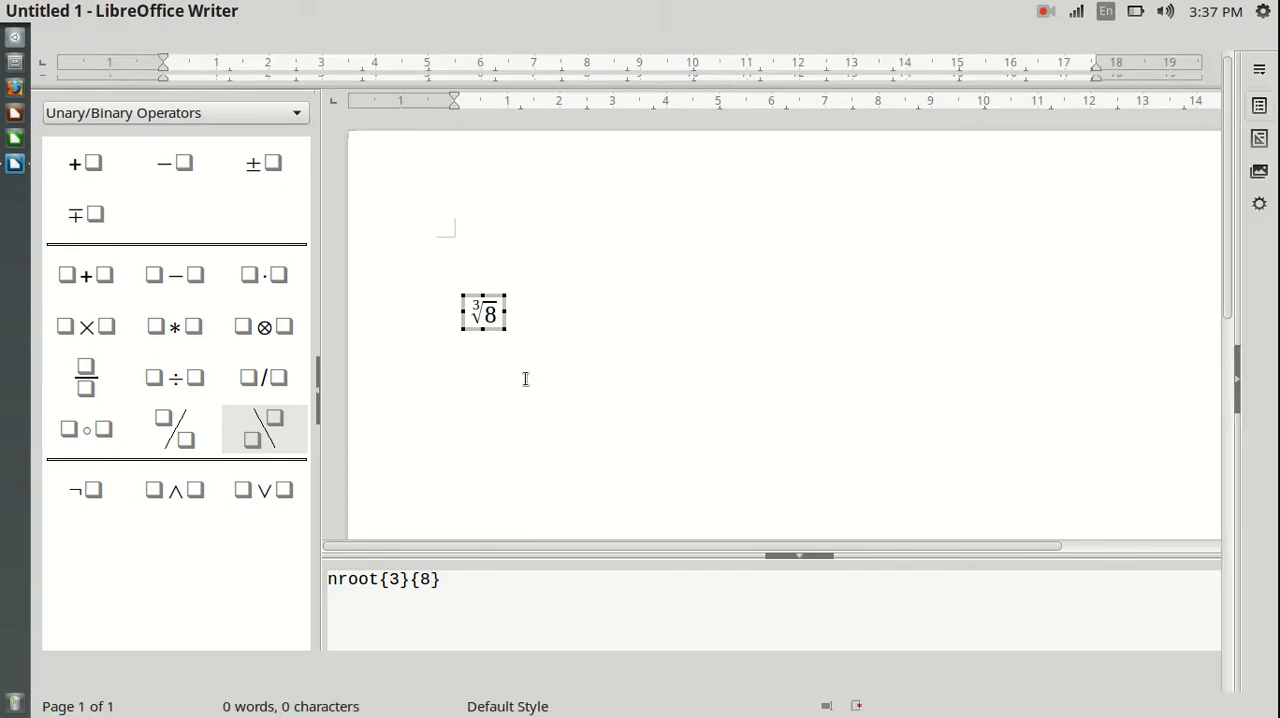
click(249, 397)
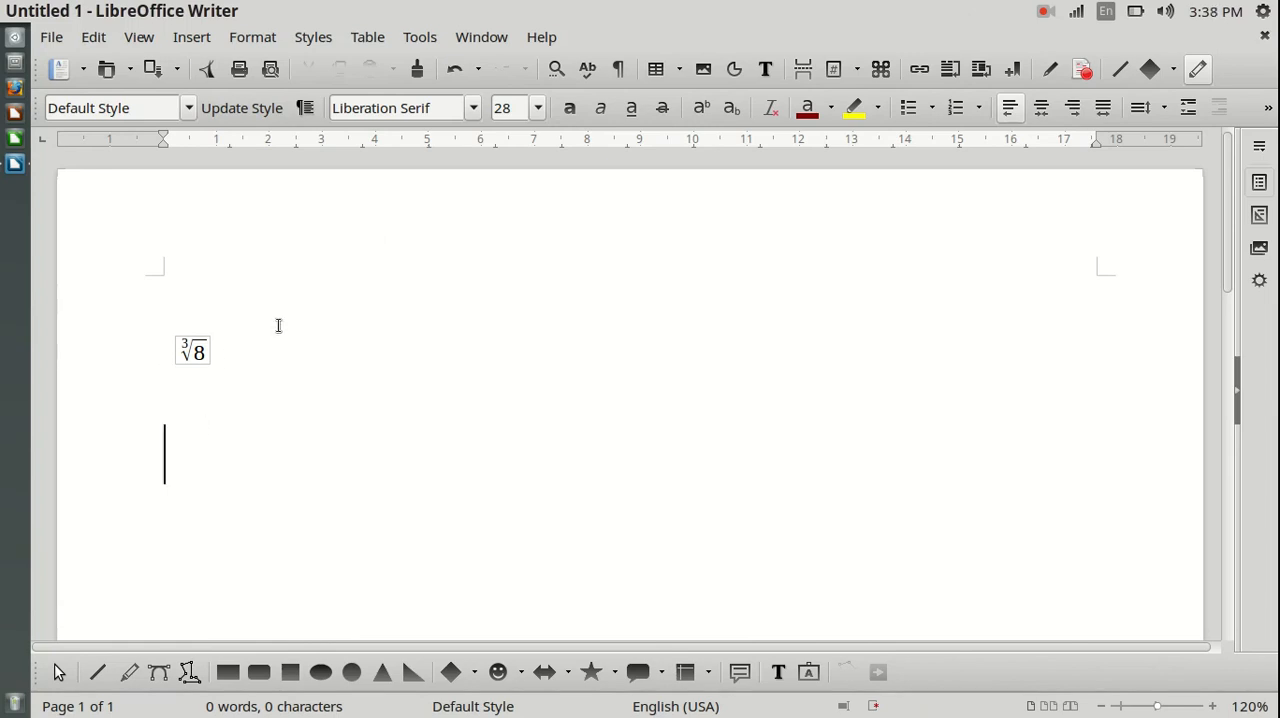
Step: Insert a new empty formula object on the line below the cube root formula
click(192, 38)
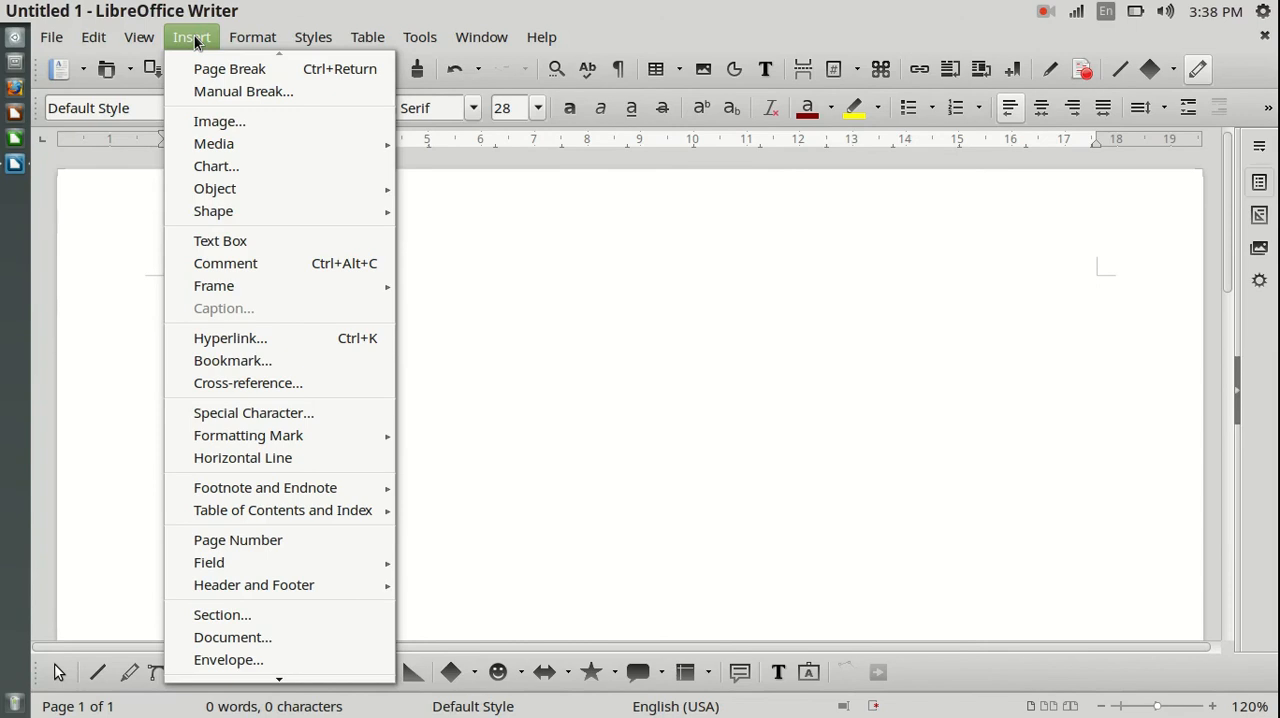
mouse_move(240, 188)
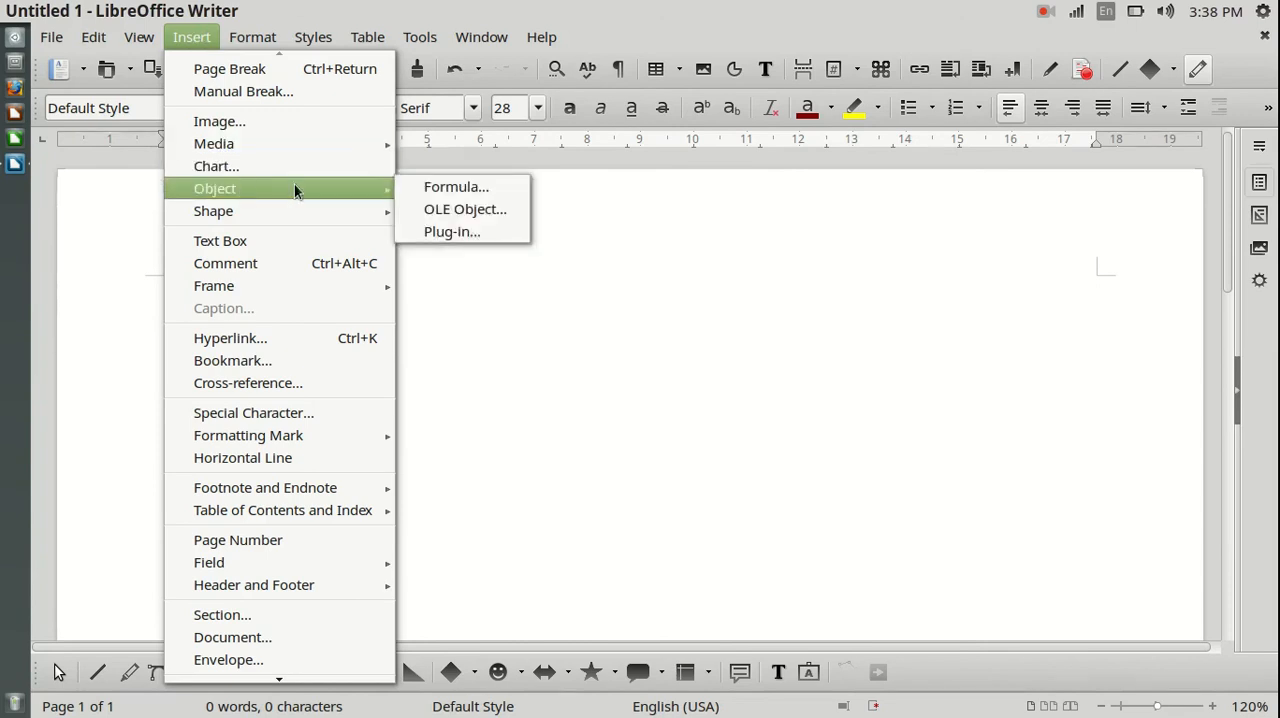
click(455, 190)
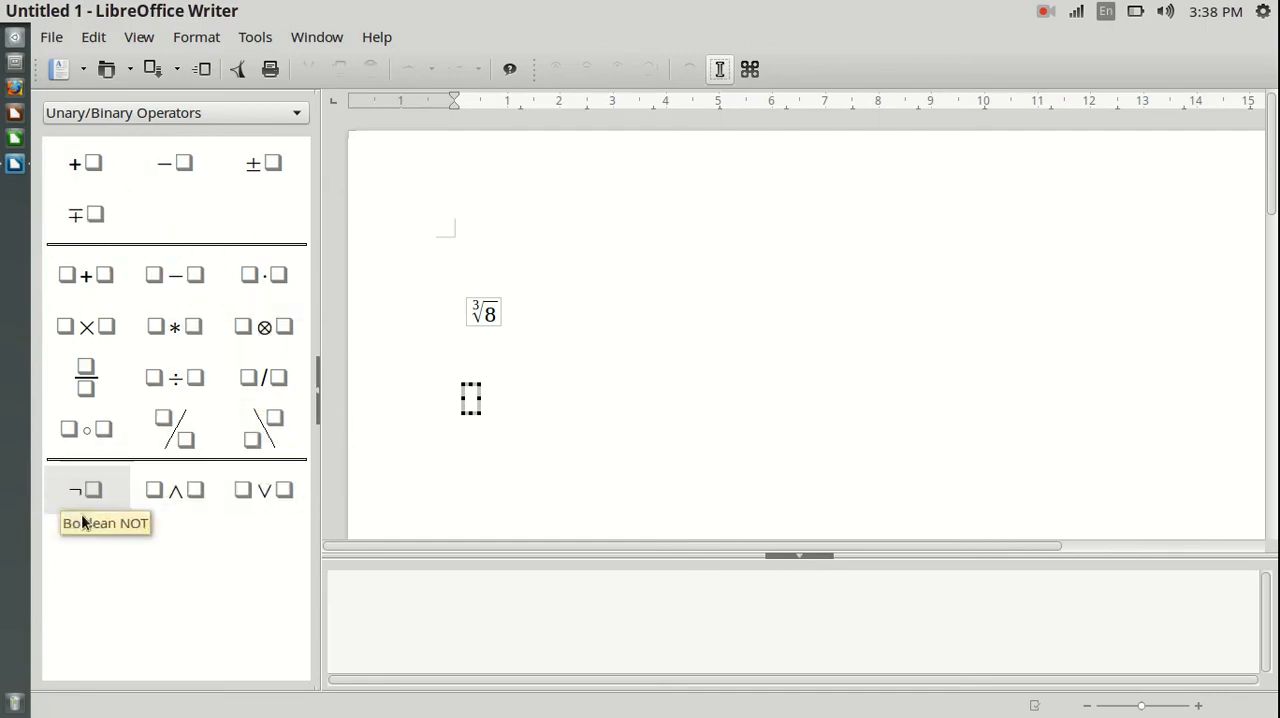
Step: Examine the formula elements offered in the Relations, Set Operations, Functions and Operators categories
click(199, 115)
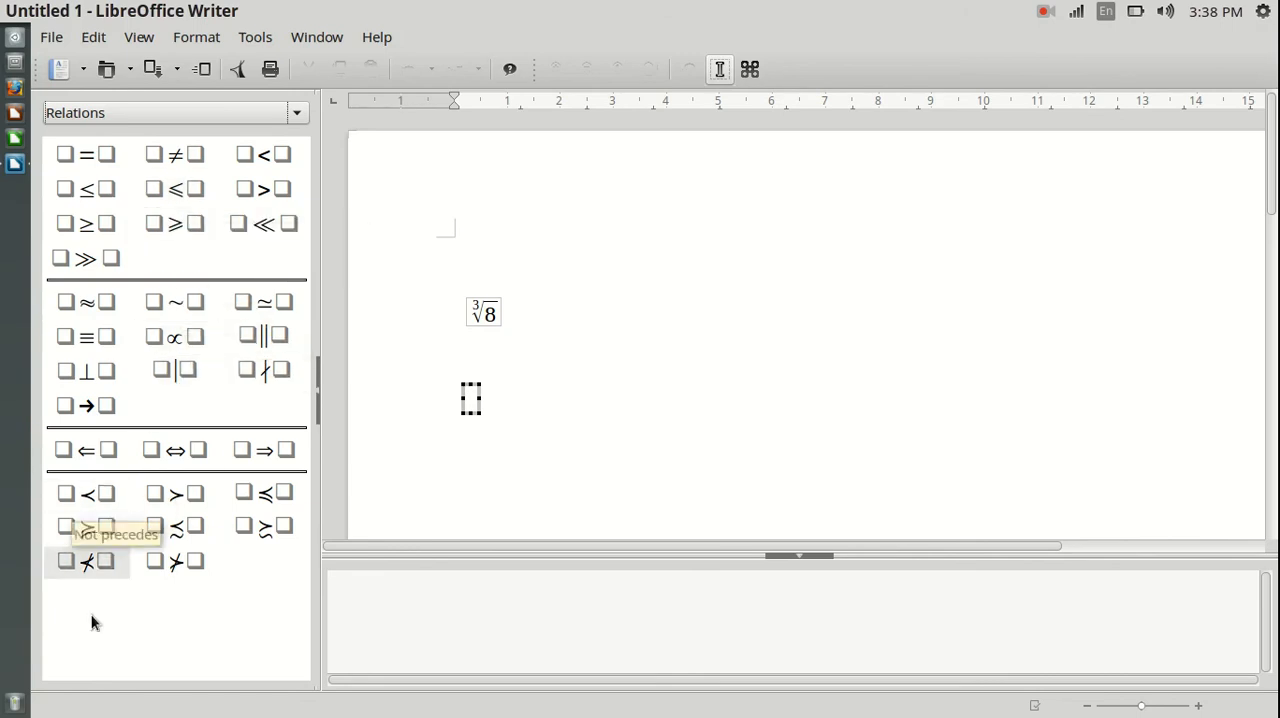
click(163, 113)
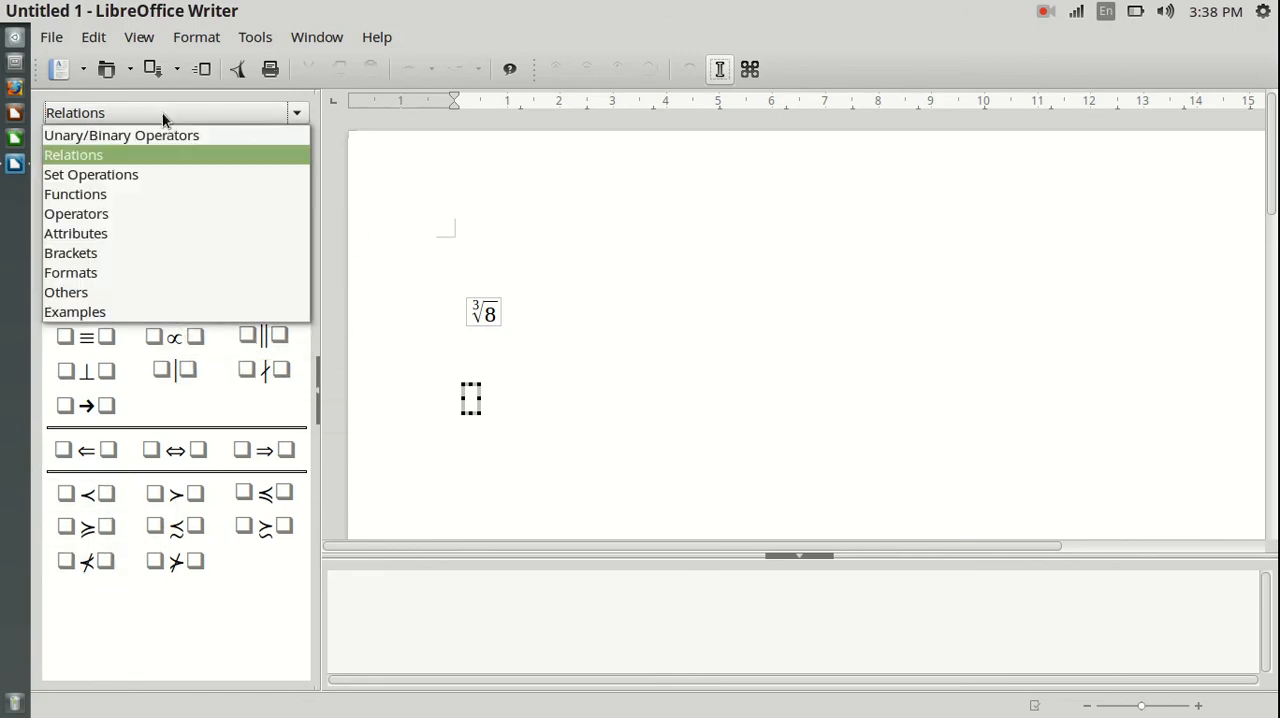
click(123, 171)
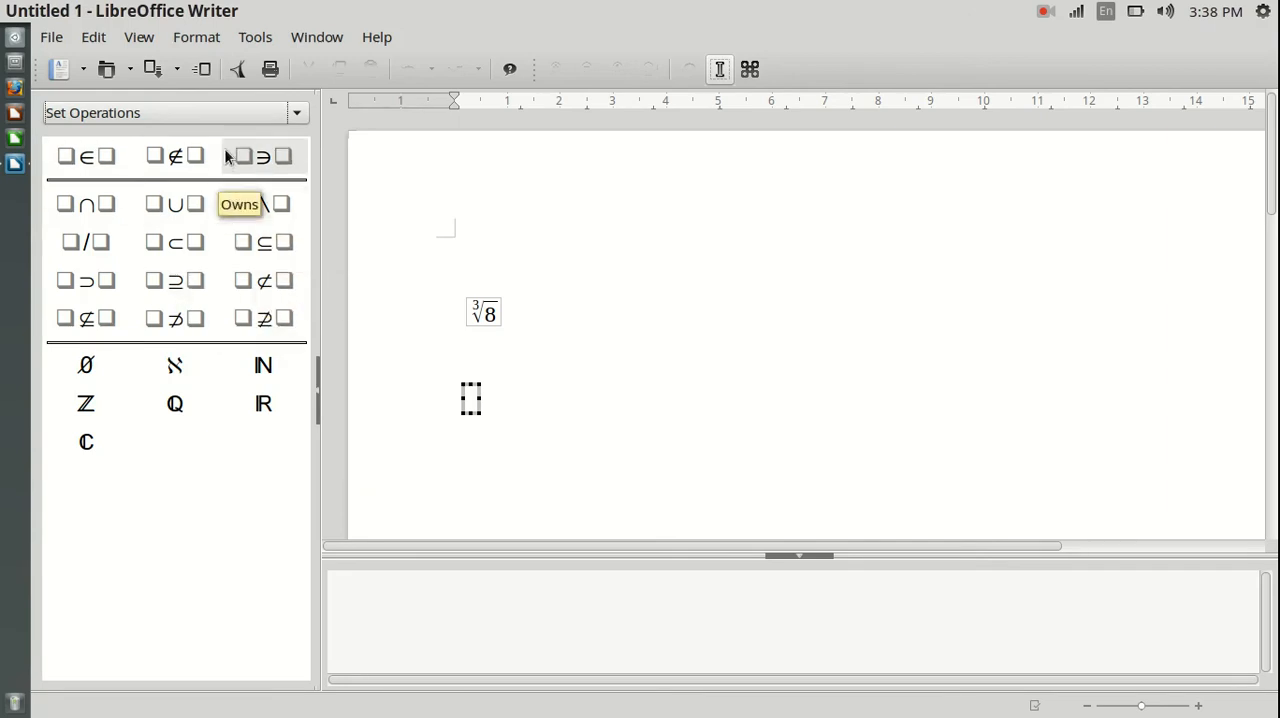
click(232, 112)
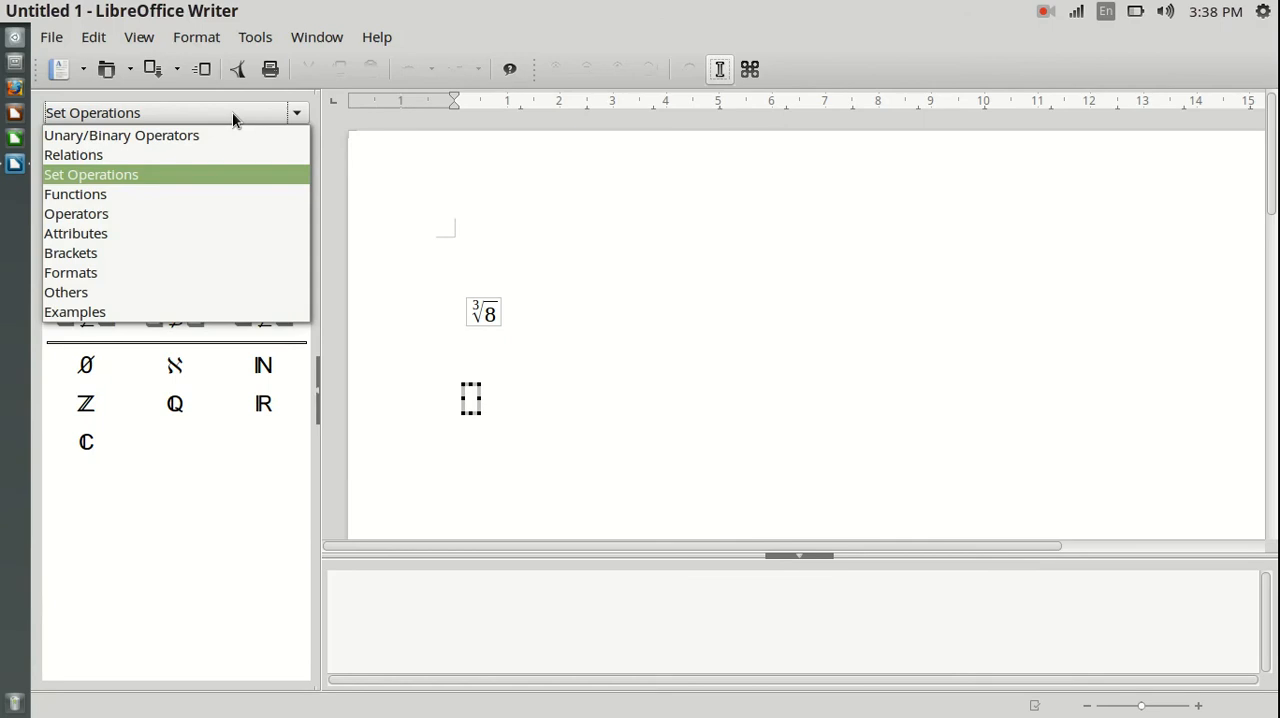
click(94, 194)
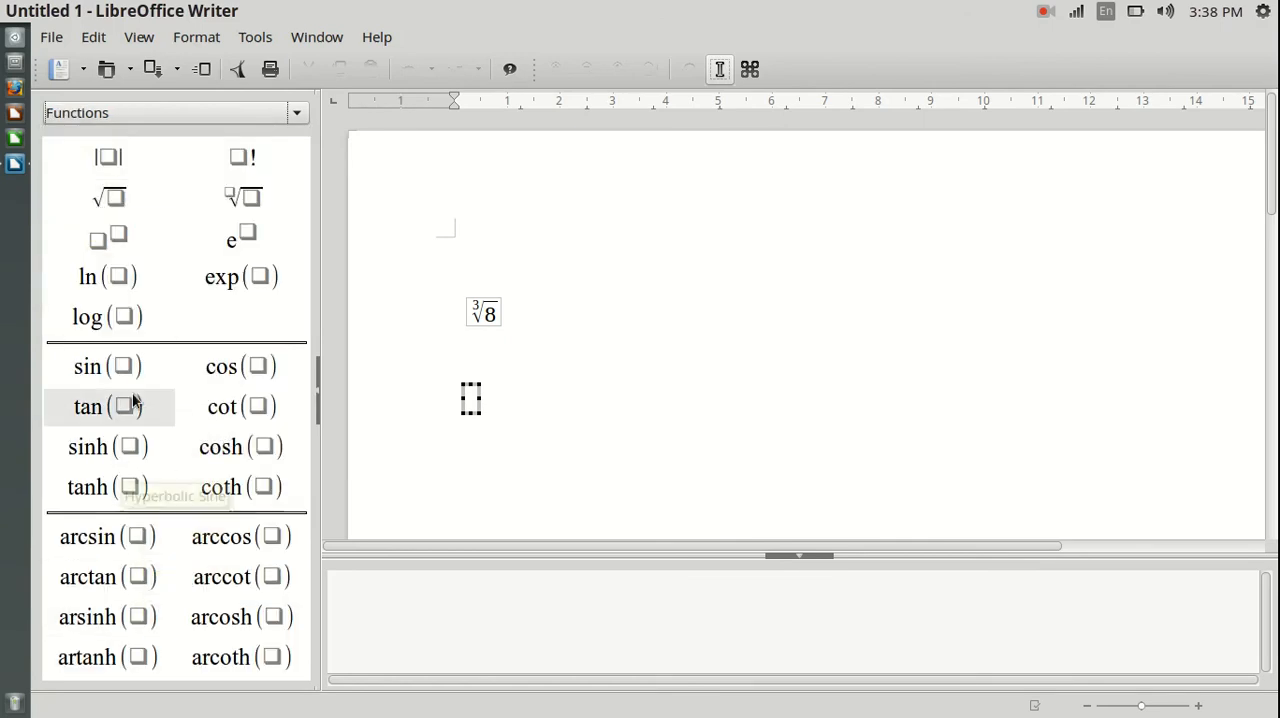
click(223, 113)
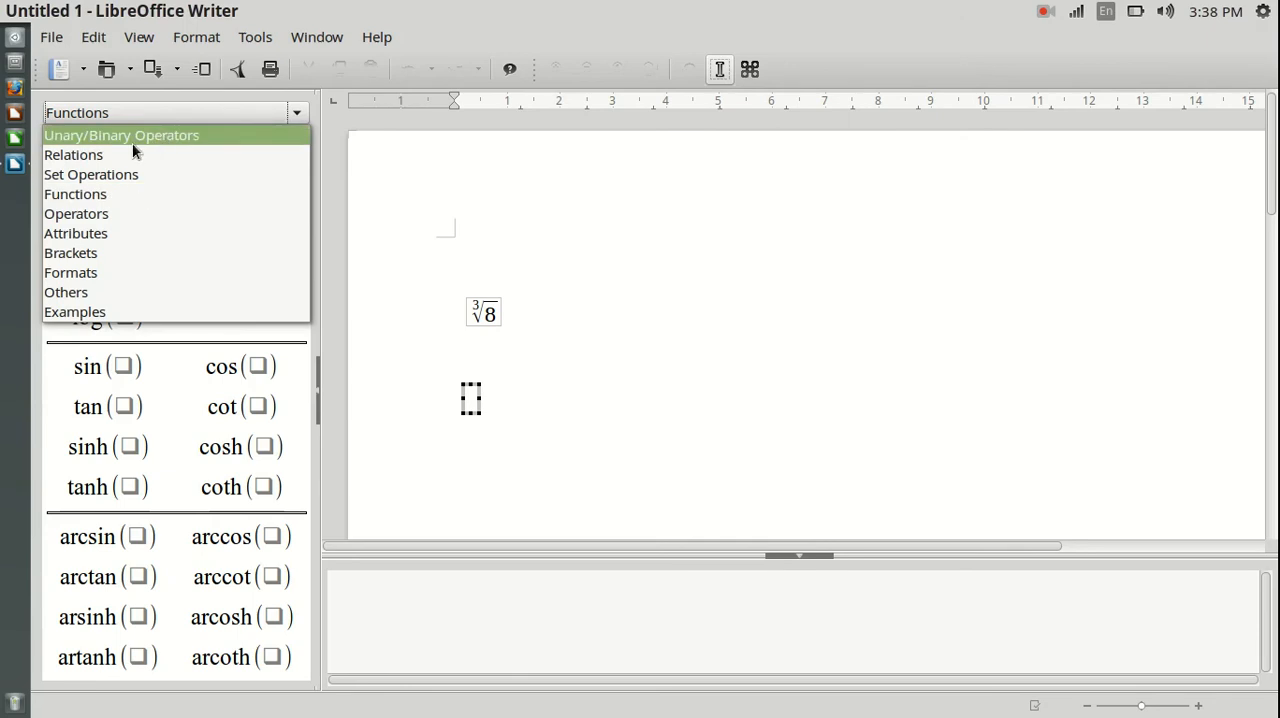
click(89, 214)
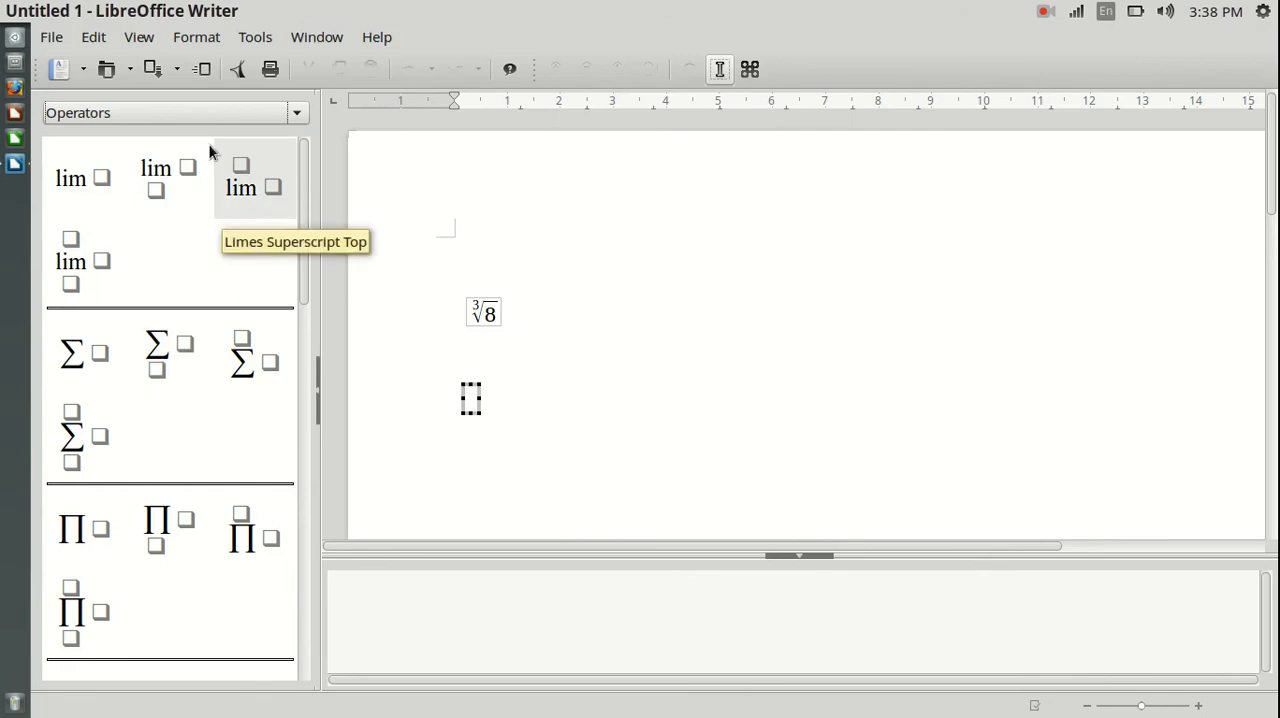
drag(306, 276, 309, 185)
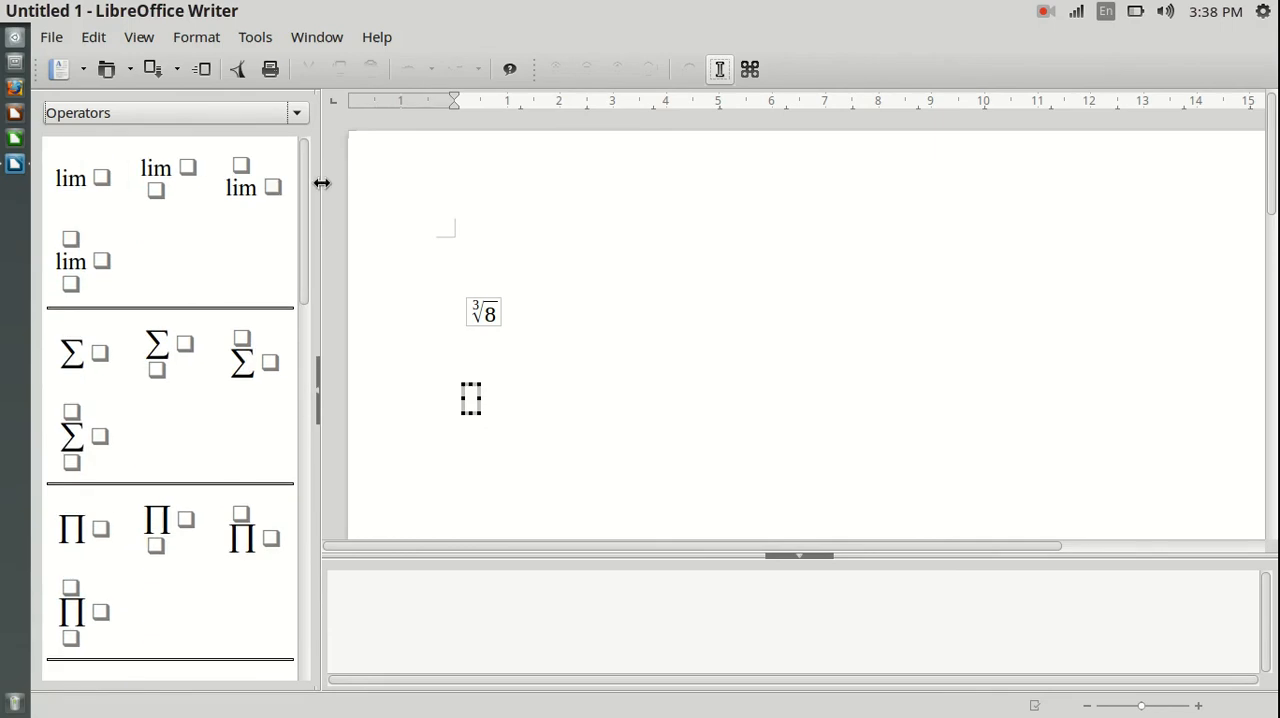
click(191, 113)
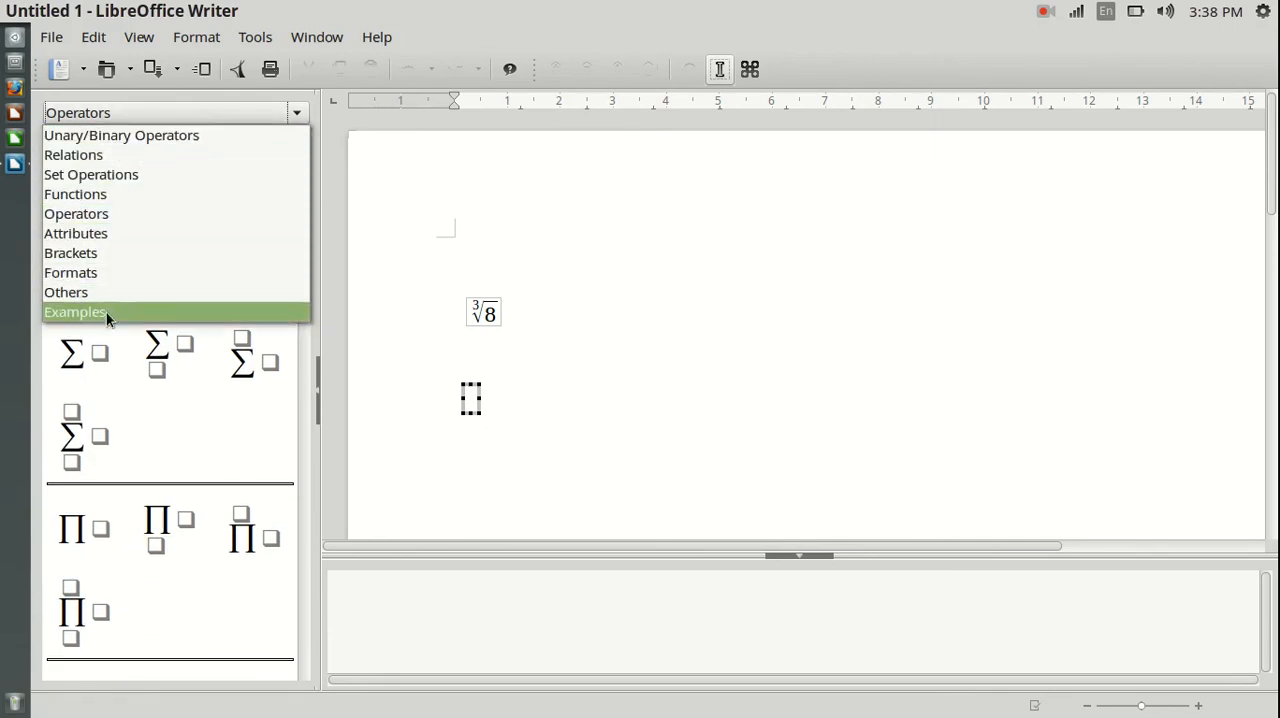
click(489, 392)
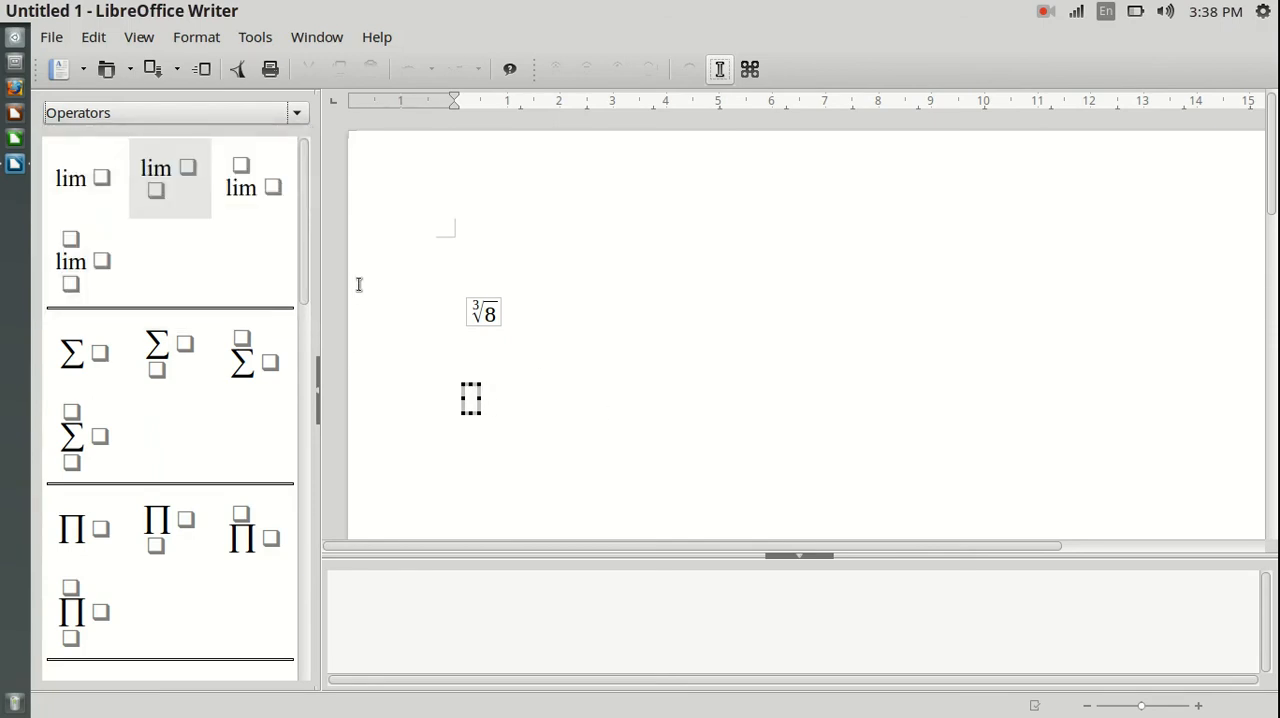